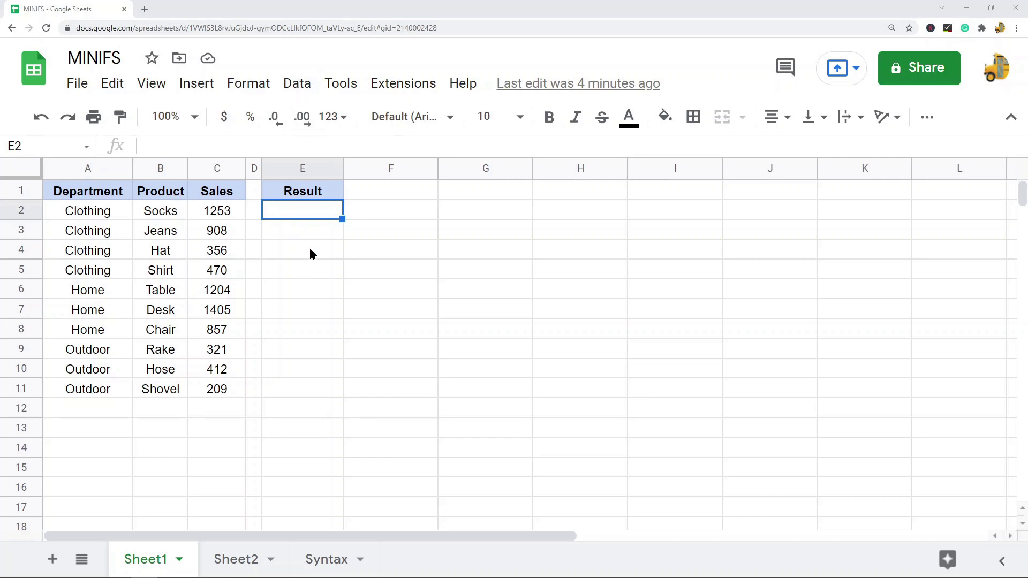
On the Syntax sheet, read the MINIFS signature and the range, criteria_range1 and criterion1 descriptions.
left_click(327, 560)
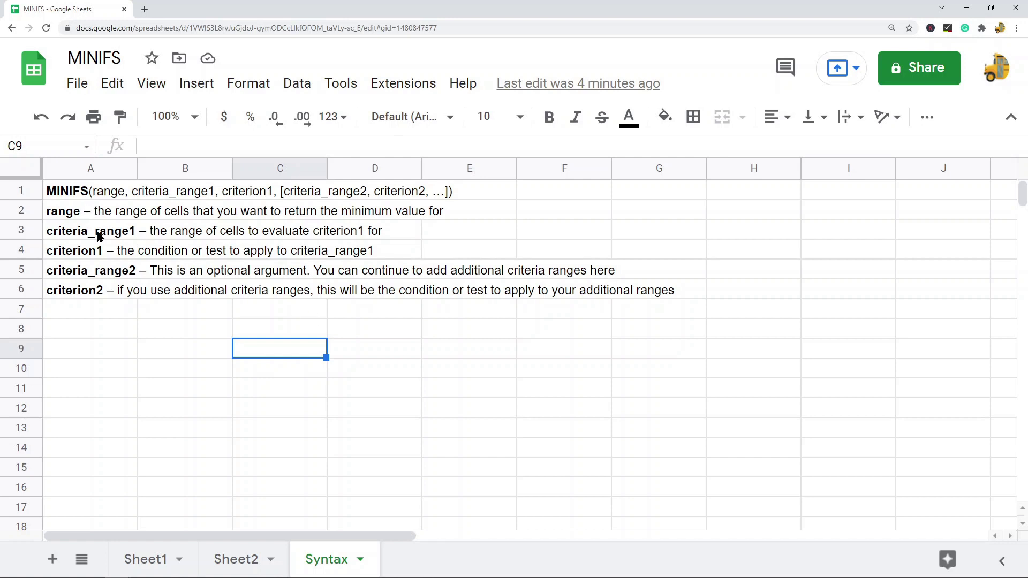
left_click(68, 198)
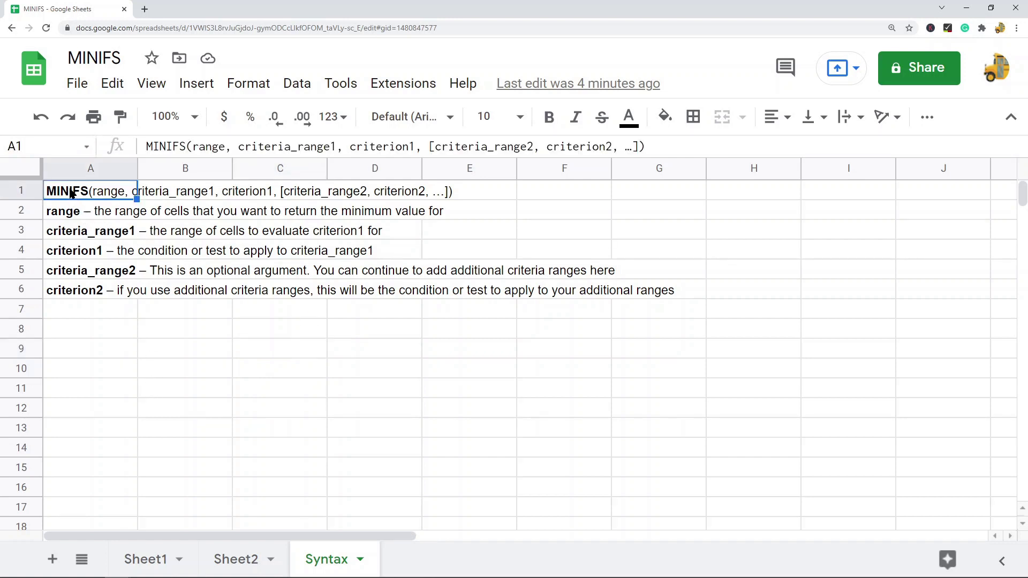
left_click(75, 215)
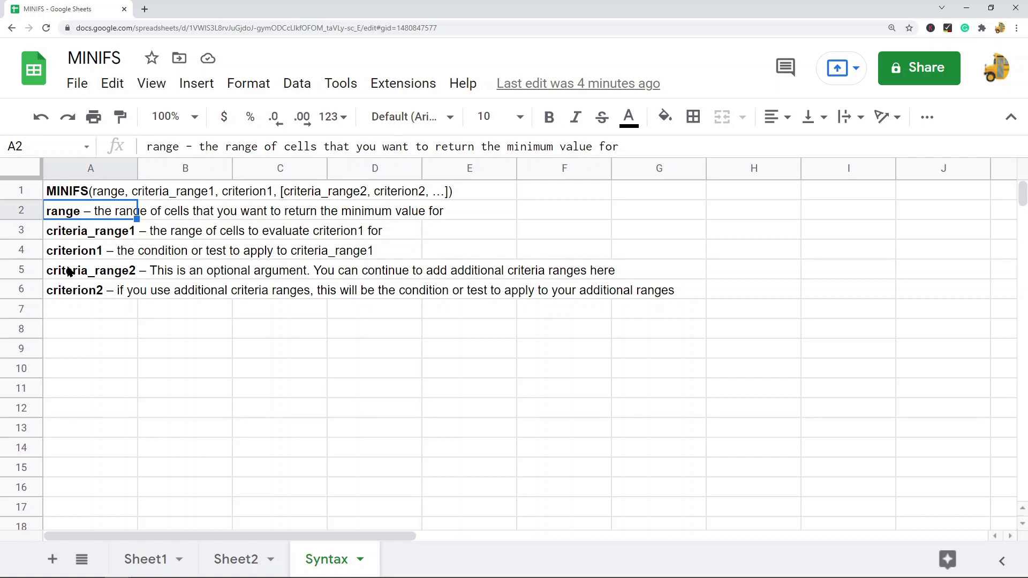
left_click(78, 235)
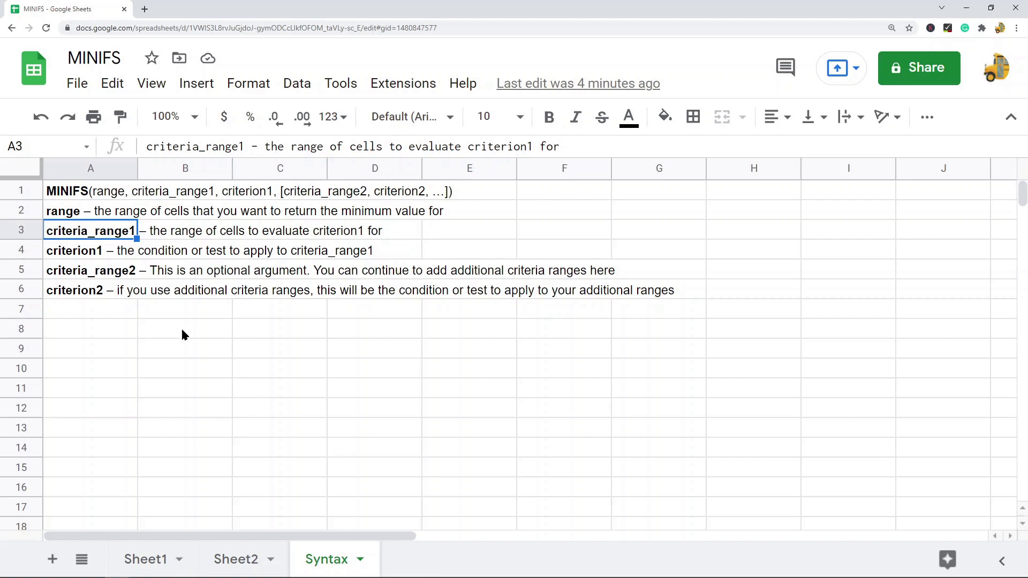
left_click(90, 255)
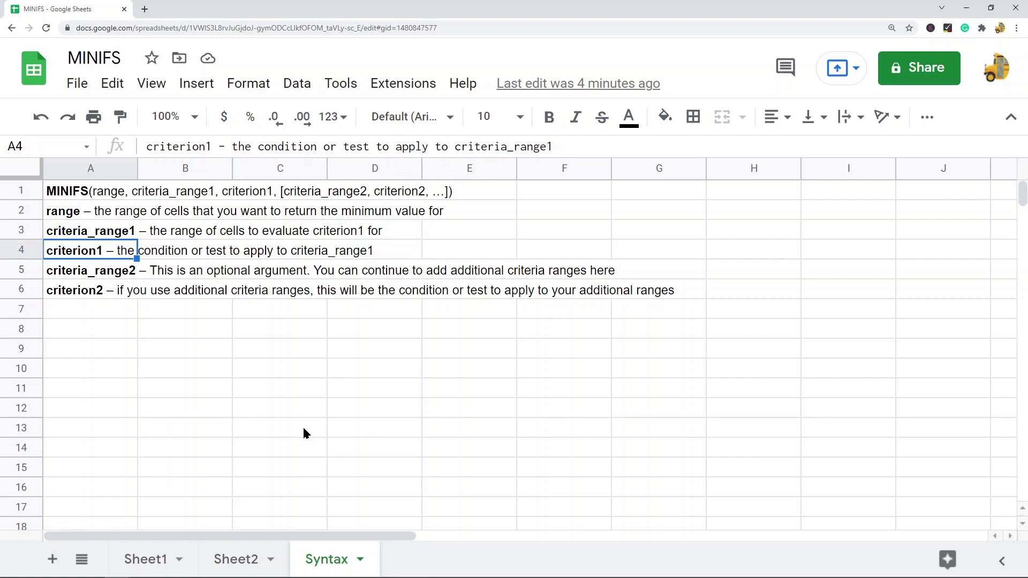
Revisit criteria_range1, mark the optional criteria_range2/criterion2 rows, and select all six rows A1:A6.
left_click(88, 228)
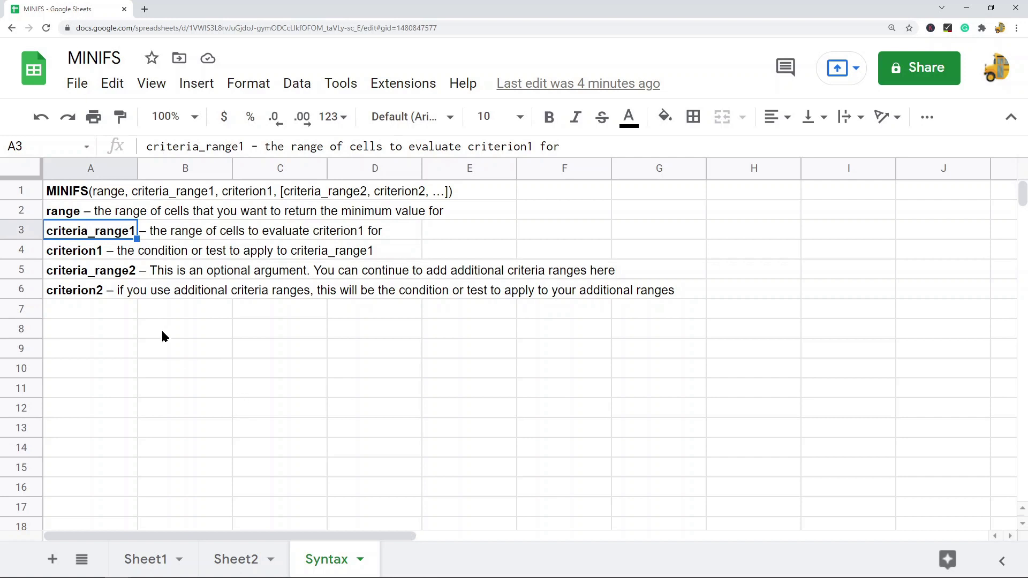
left_click_drag(88, 273, 88, 289)
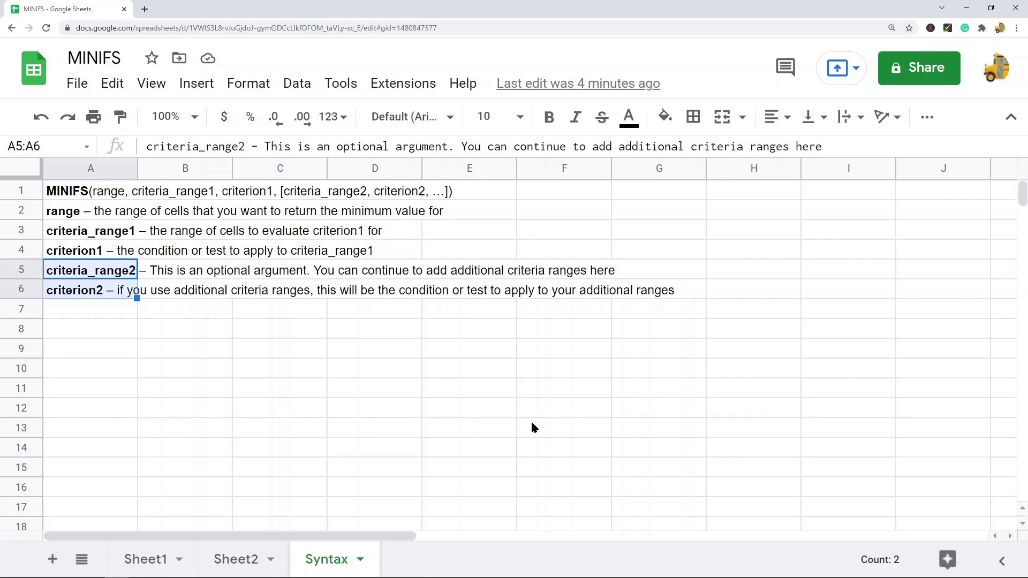
left_click(72, 198)
left_click_drag(72, 198, 87, 294)
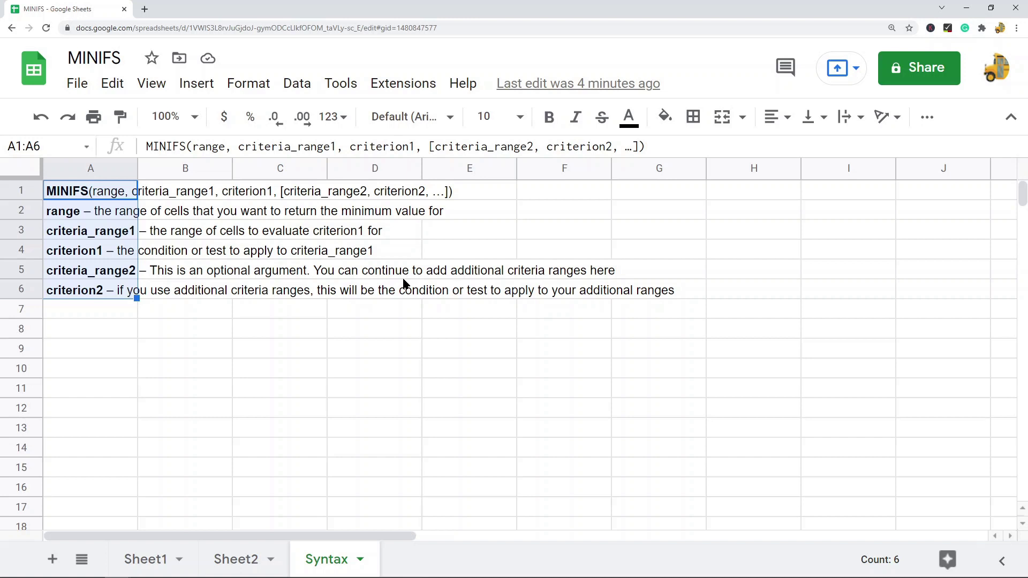
Back on Sheet1, highlight the Sales, Product and Department columns of the table.
left_click(148, 557)
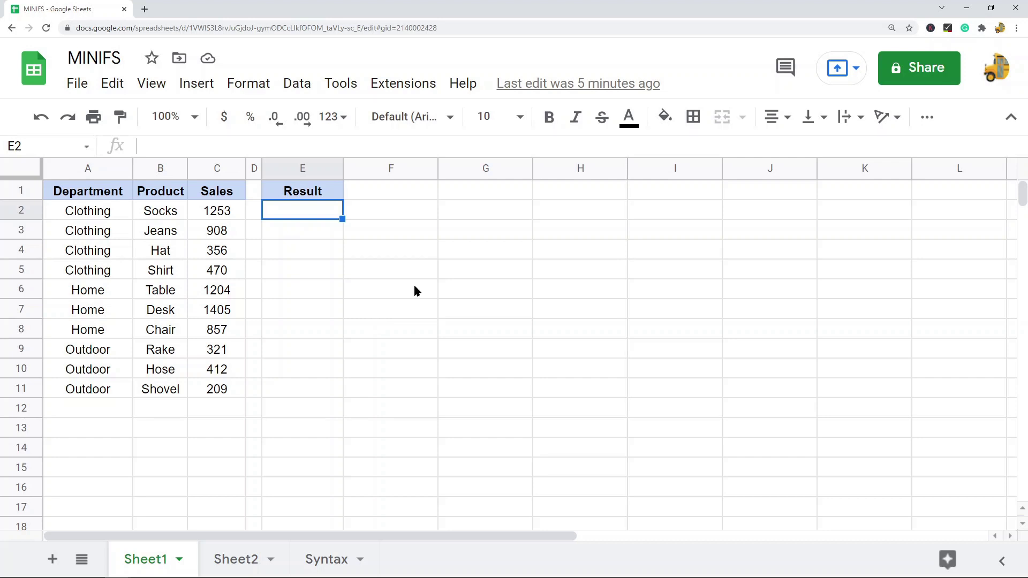
left_click_drag(215, 215, 224, 390)
left_click_drag(180, 209, 168, 397)
left_click(96, 209)
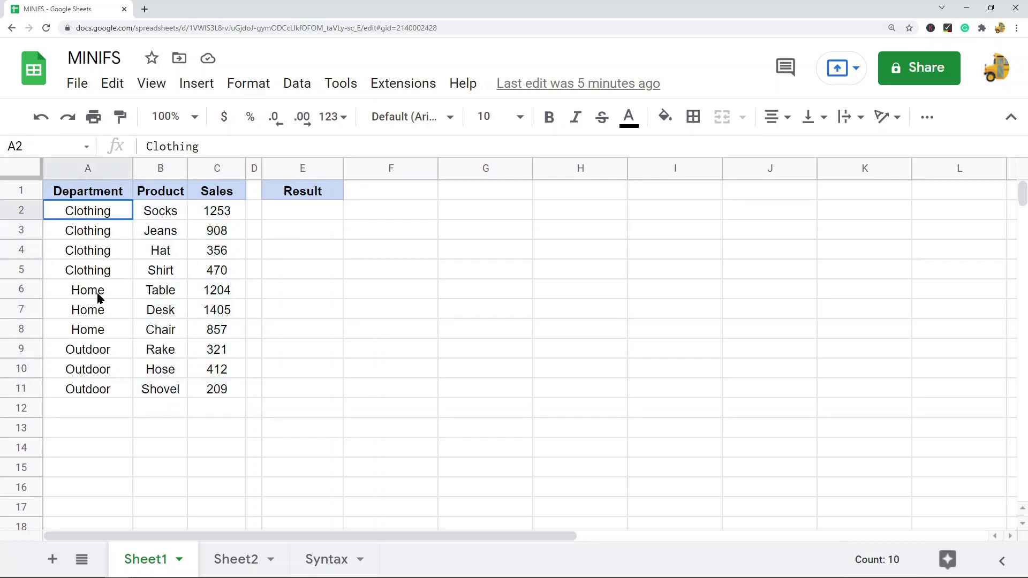
left_click_drag(98, 299, 107, 370)
left_click_drag(161, 209, 161, 391)
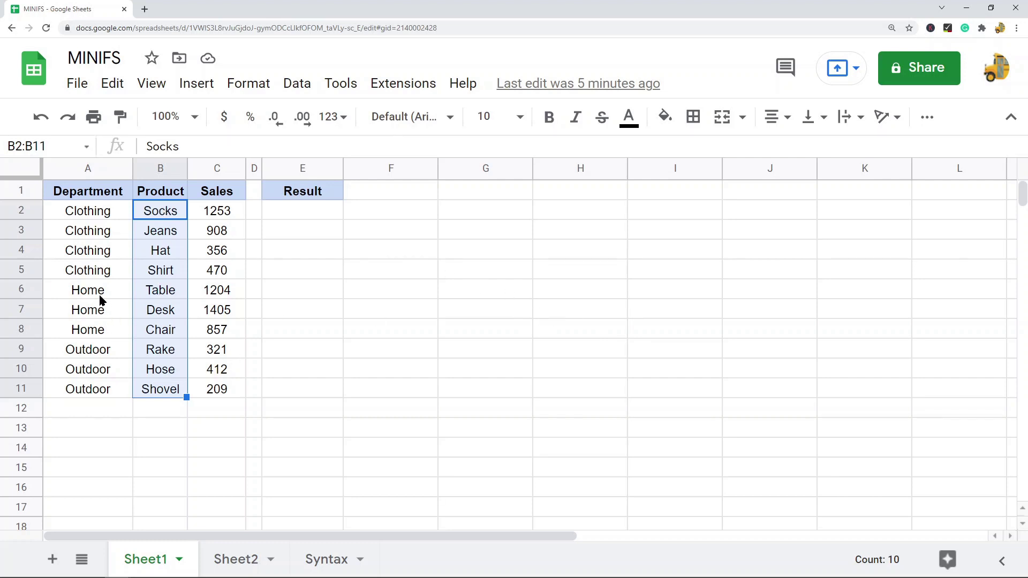
Highlight the three Home rows and their sales C6:C8, then the full ranges C2:C11 and A2:A11.
left_click_drag(104, 292, 101, 344)
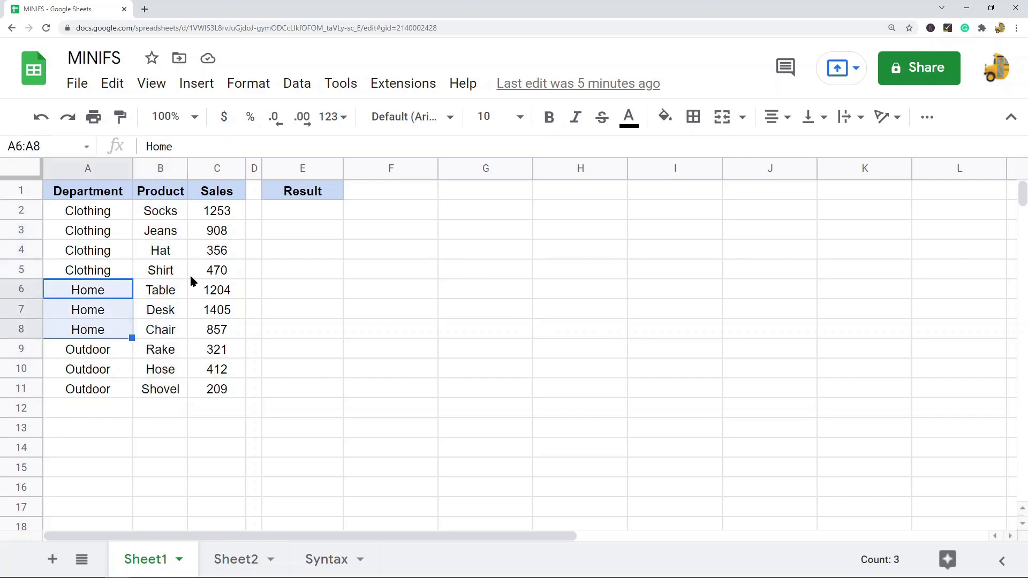
left_click_drag(227, 292, 222, 333)
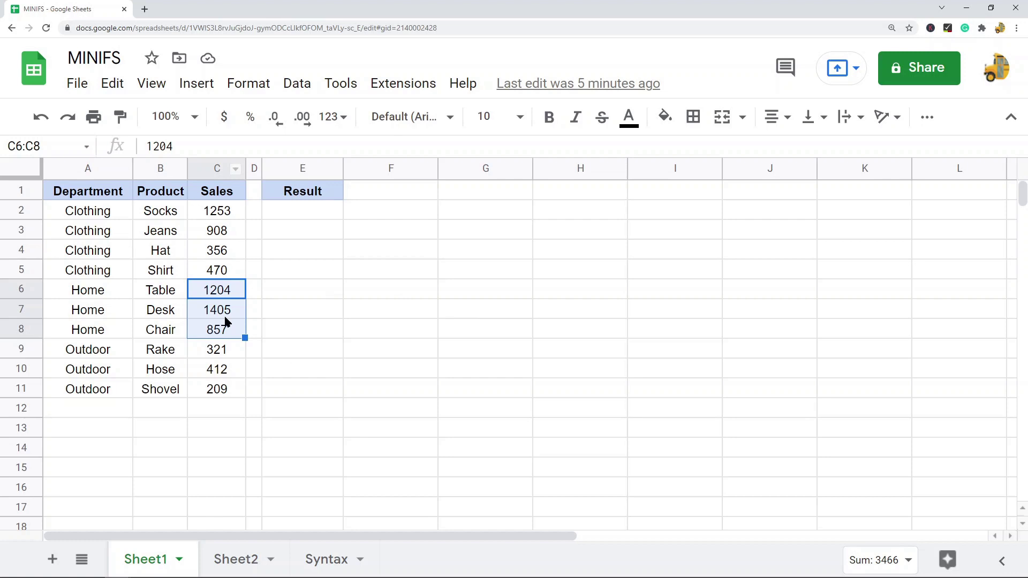
left_click_drag(217, 210, 218, 395)
left_click_drag(107, 211, 100, 397)
left_click(301, 210)
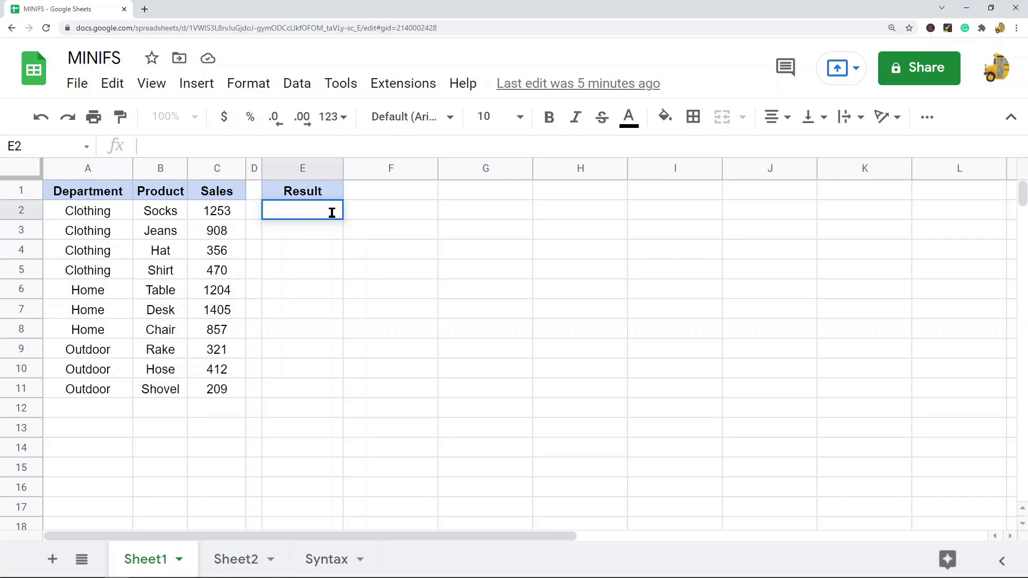
Start =MINIFS in E2 with the Sales range C2:C11 as the first argument.
type("=minifs")
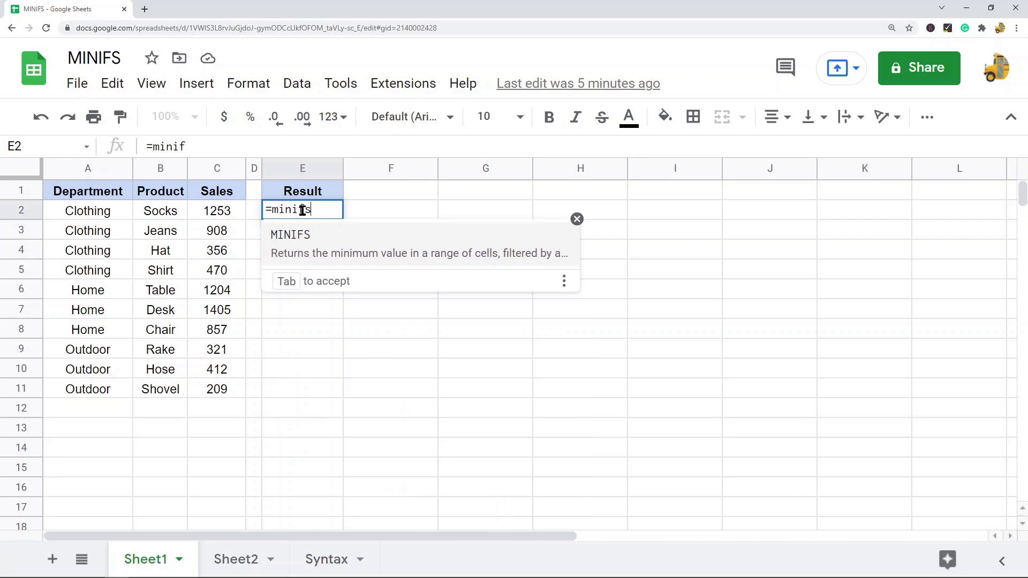
key("Tab")
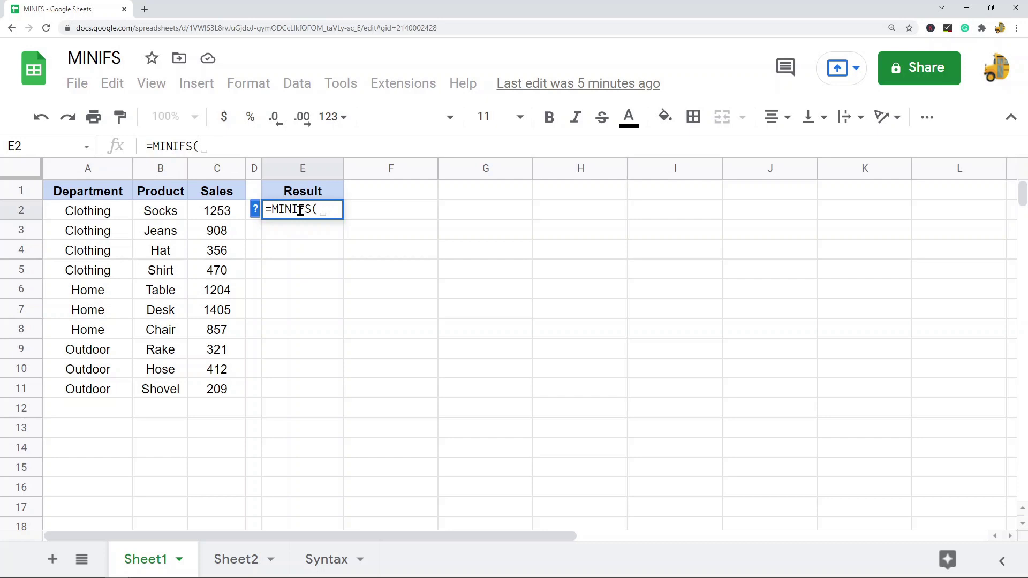
left_click(222, 217)
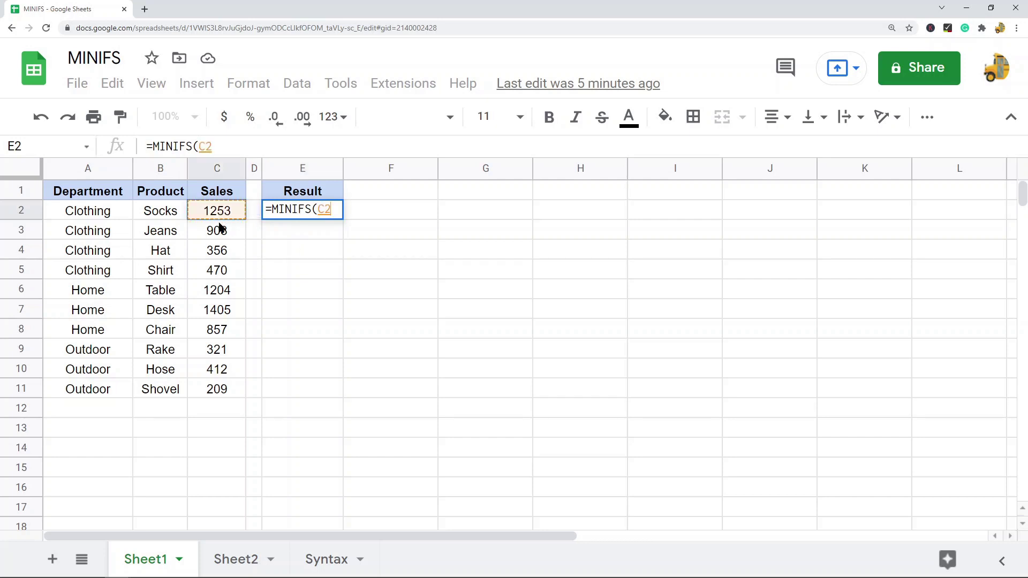
left_click(219, 394, "shift")
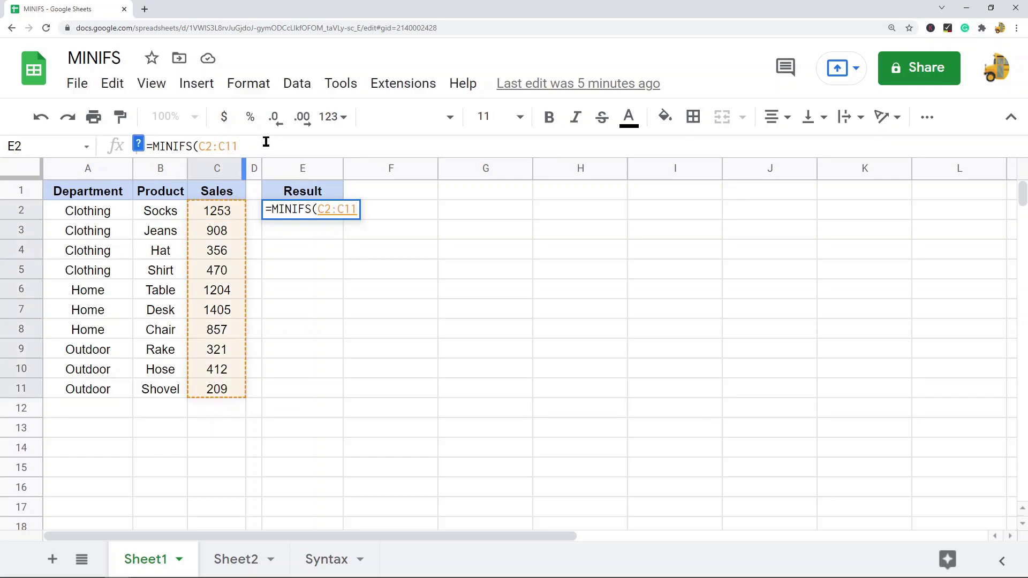
type(",")
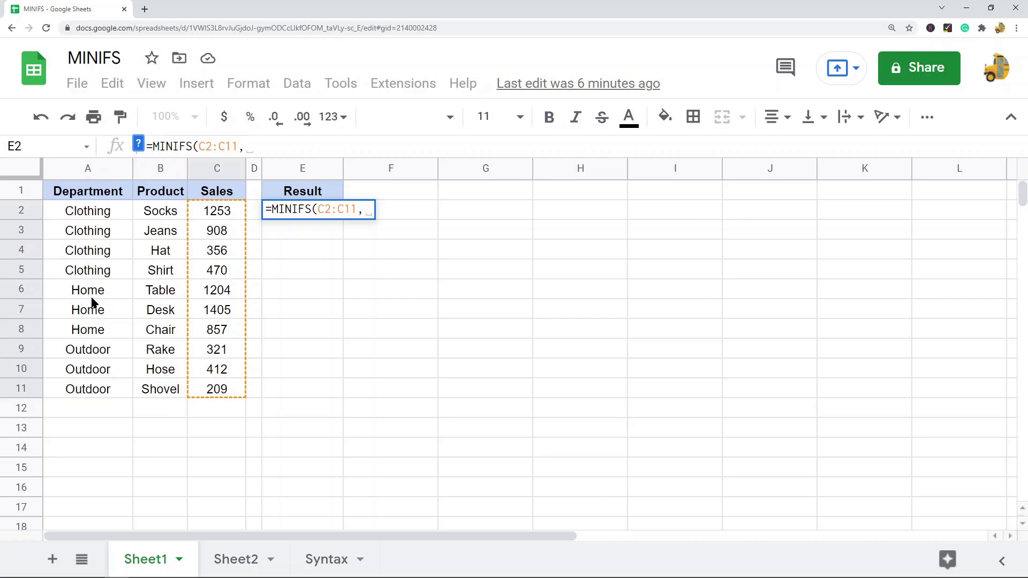
Add criteria range A2:A11 and criterion "Home" to complete =MINIFS(C2:C11,A2:A11,"Home").
left_click(105, 213)
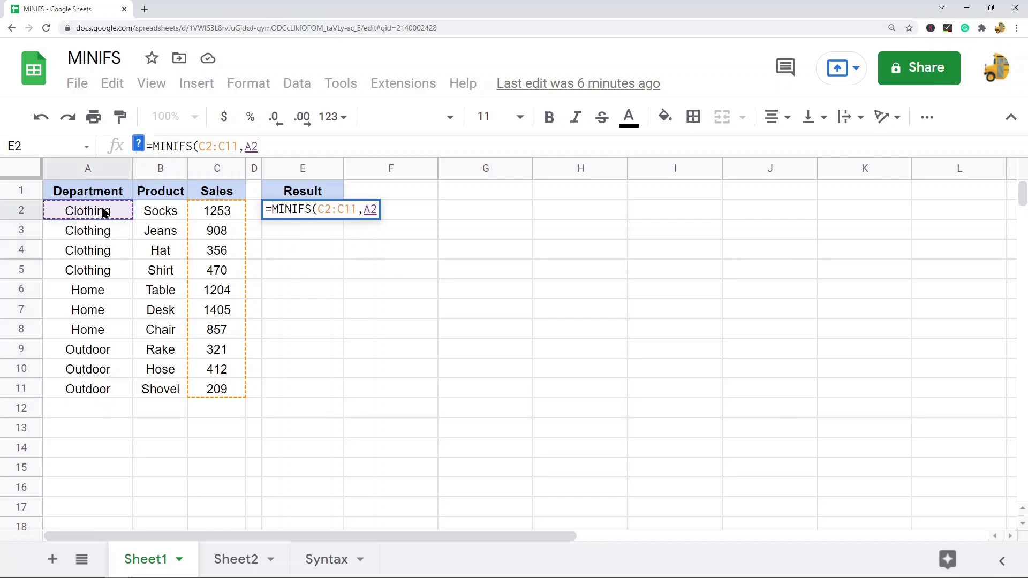
left_click(98, 391, "shift")
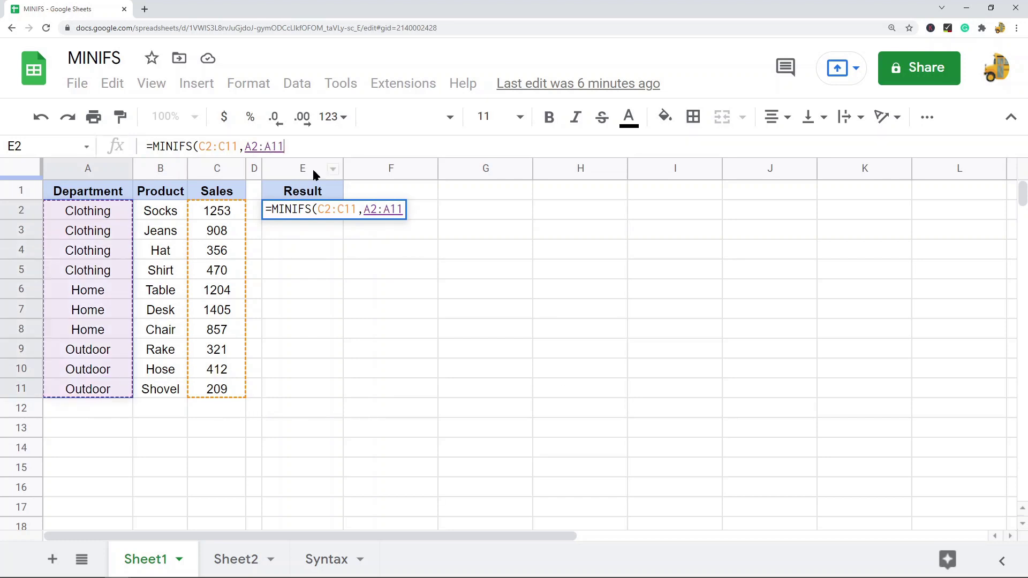
type(",")
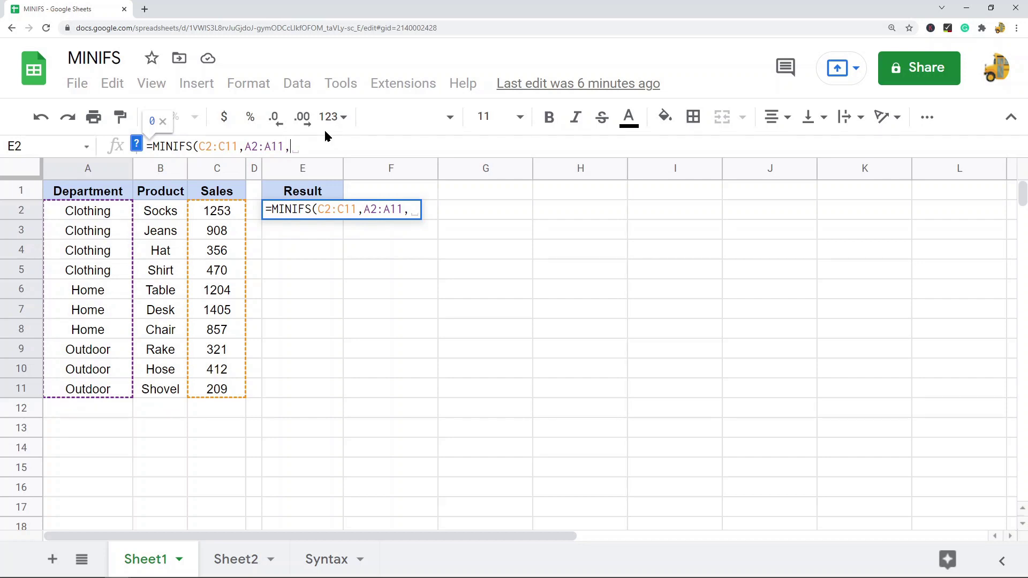
type("\"Home\"")
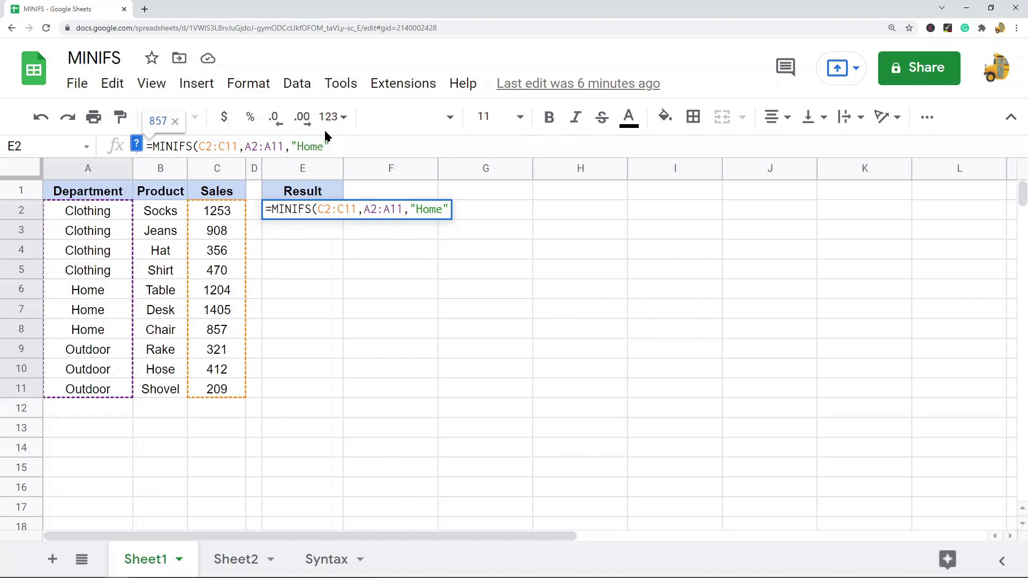
type(")")
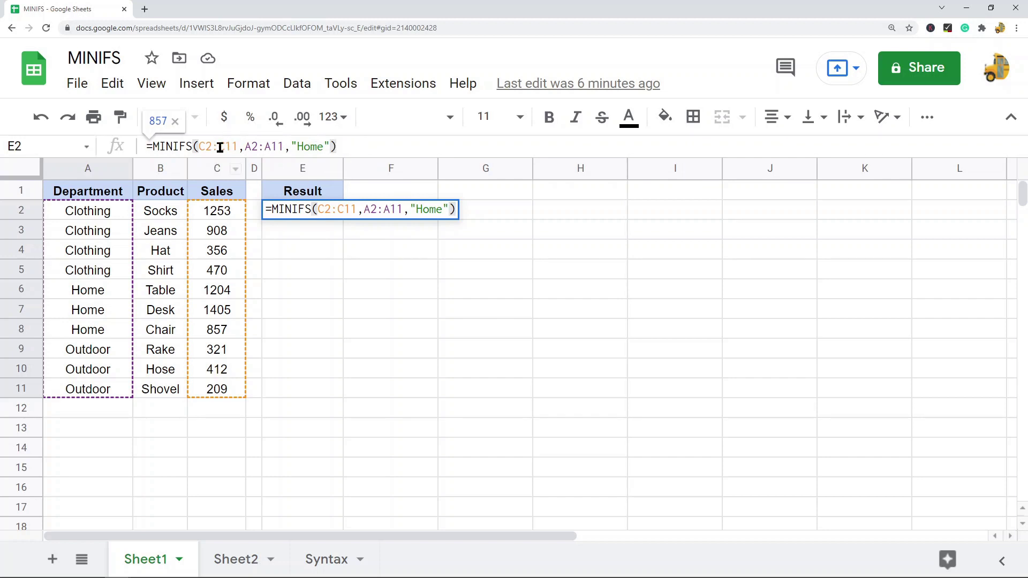
Highlight the C2:C11 range and the criteria arguments in the formula bar to explain them.
left_click_drag(239, 146, 199, 152)
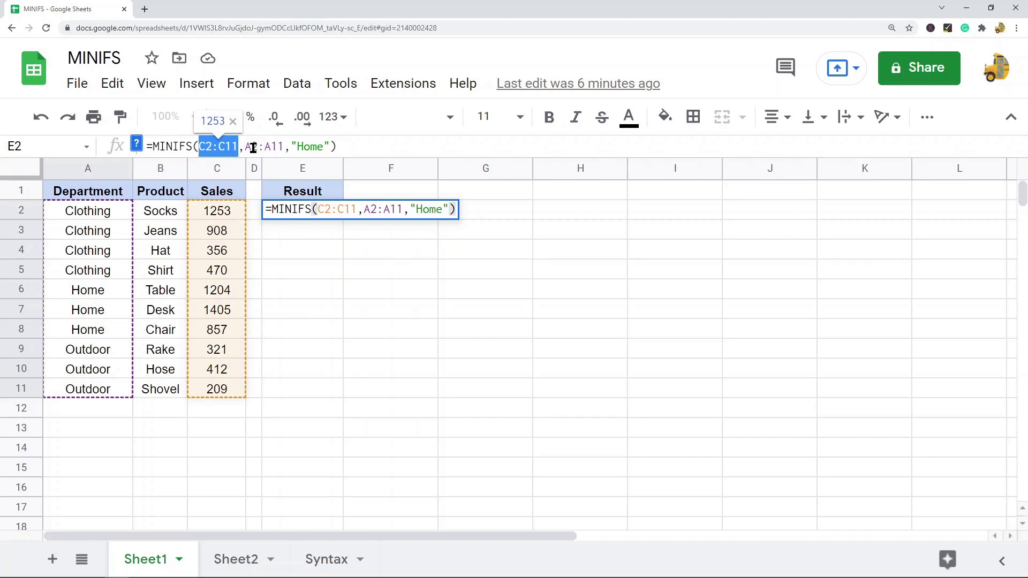
left_click_drag(245, 146, 336, 142)
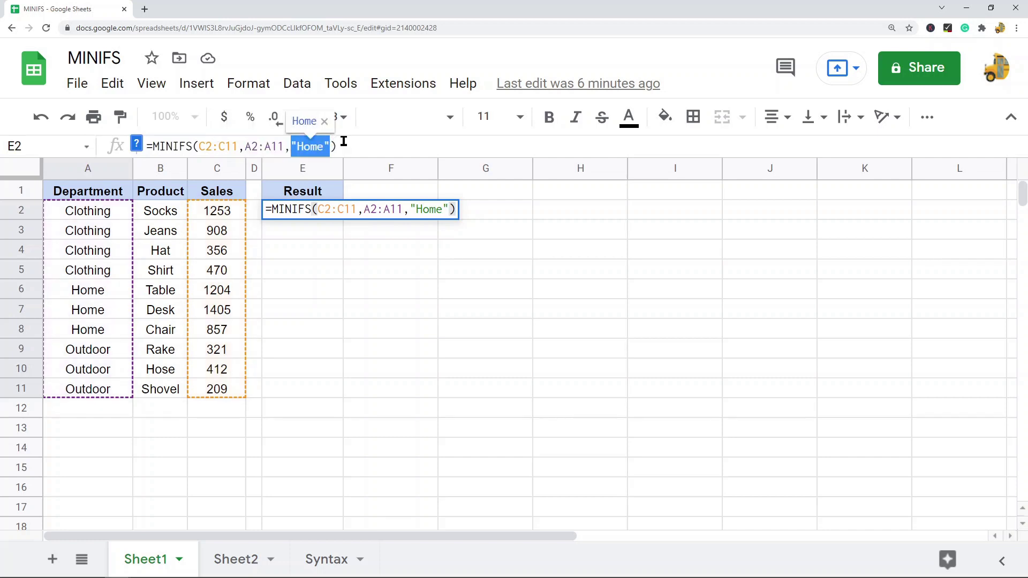
left_click(365, 141)
Commit the E2 formula and confirm its 857 result against the Home rows' Chair sales.
key("Return")
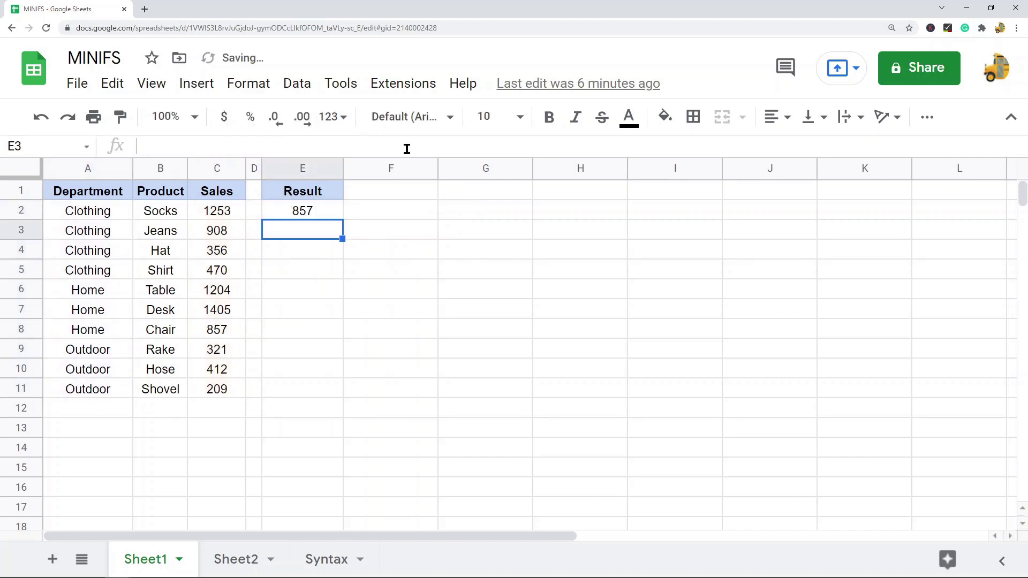
left_click(309, 217)
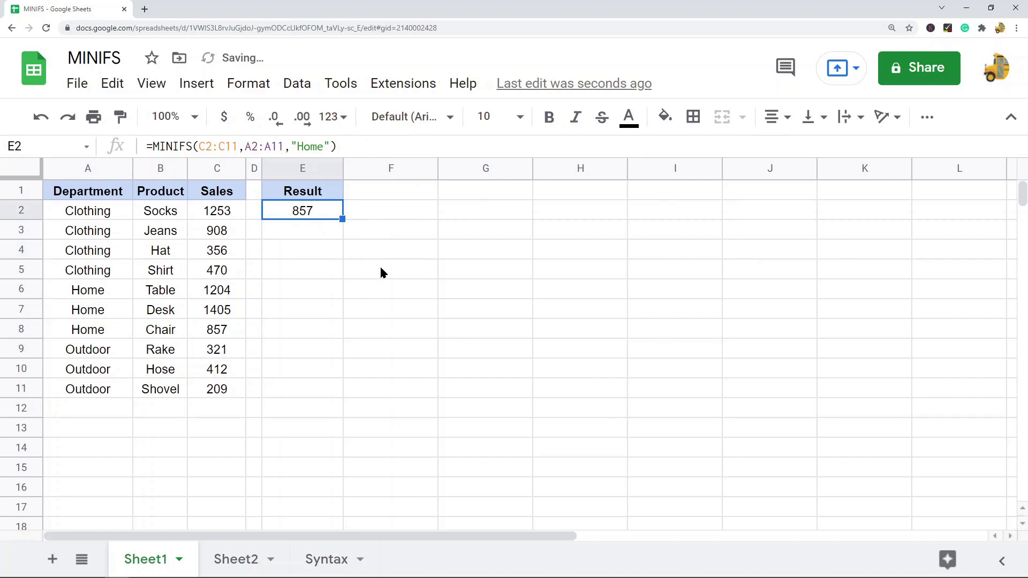
left_click_drag(111, 289, 220, 331)
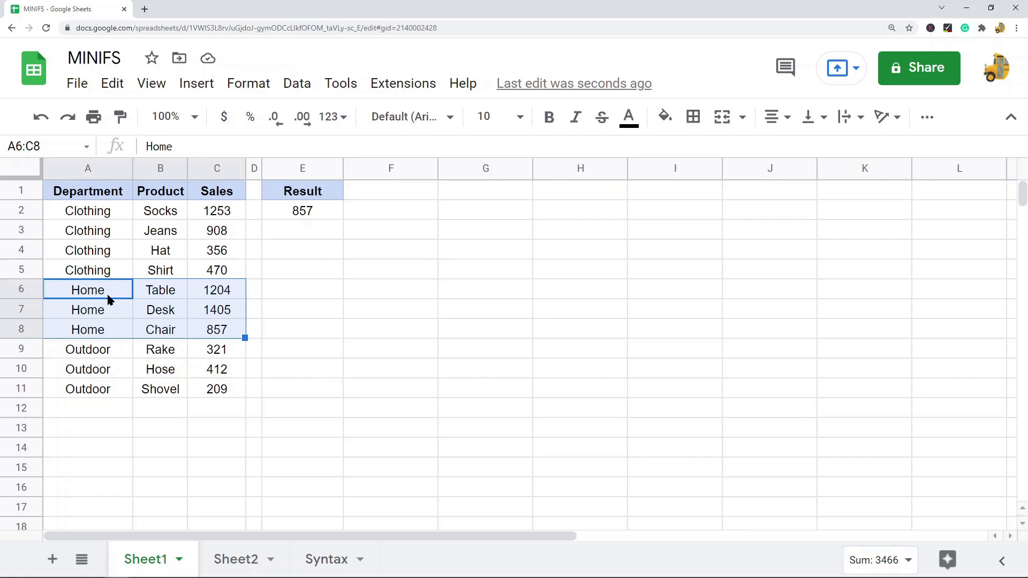
left_click(222, 336)
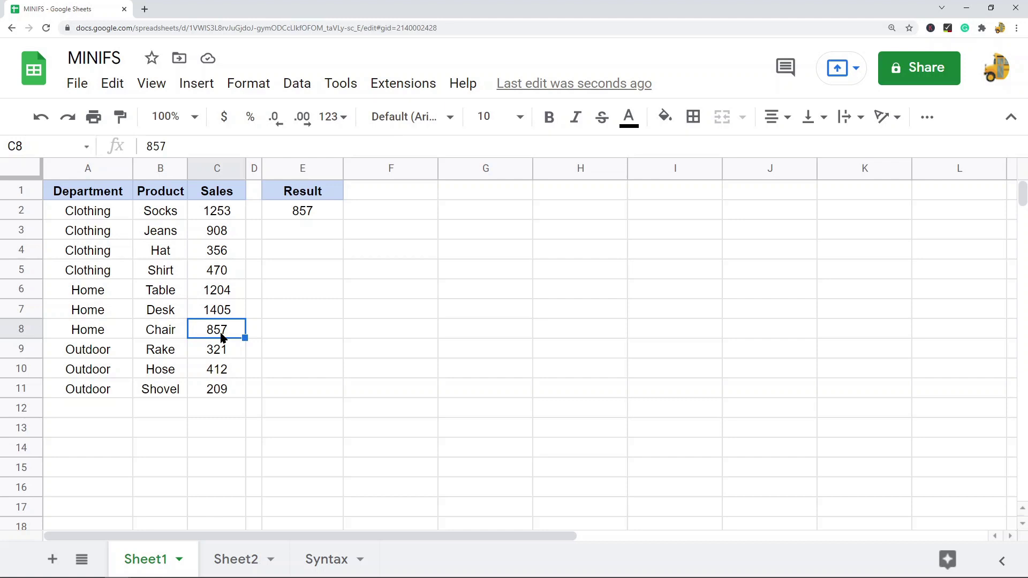
Show the "Home" criterion in E2's formula, leave it unchanged, and move to Sheet2.
left_click(310, 212)
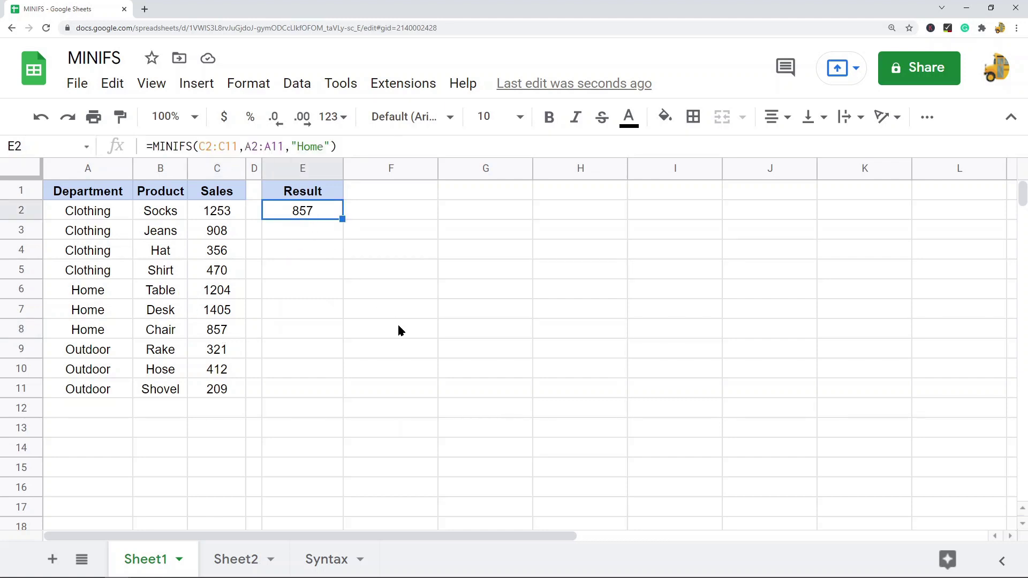
left_click_drag(330, 146, 245, 148)
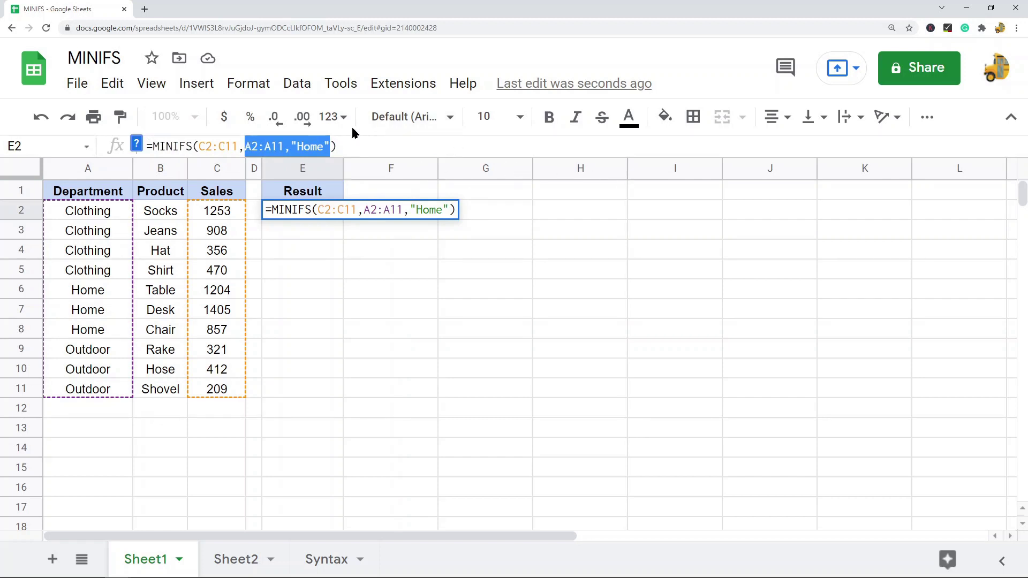
key("Escape")
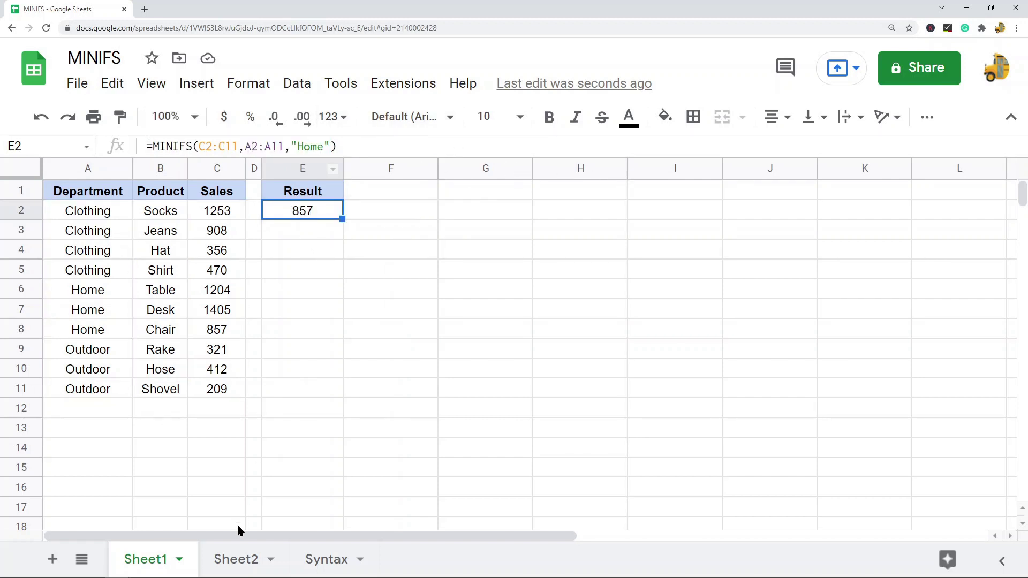
left_click(232, 561)
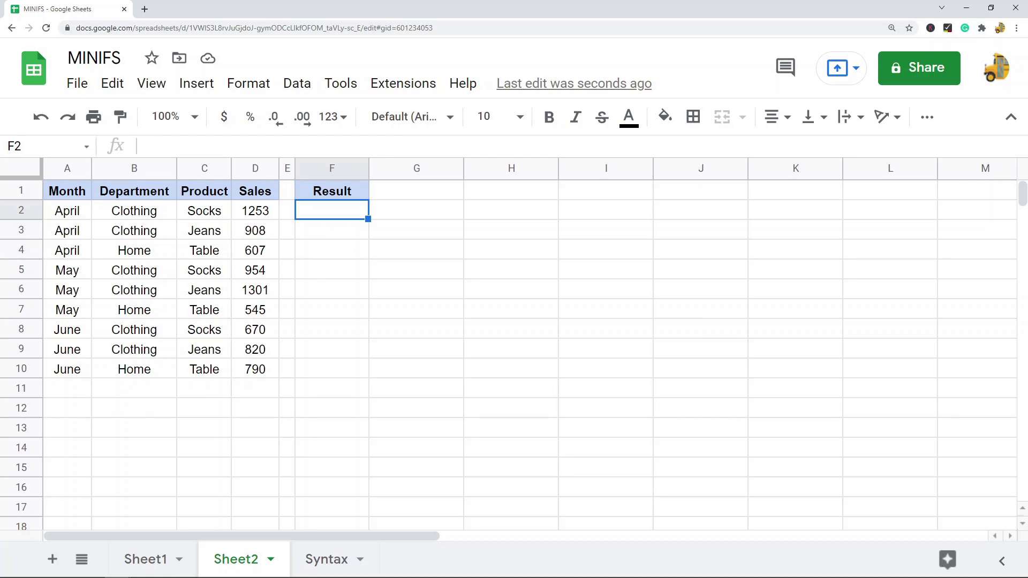
left_click(146, 203)
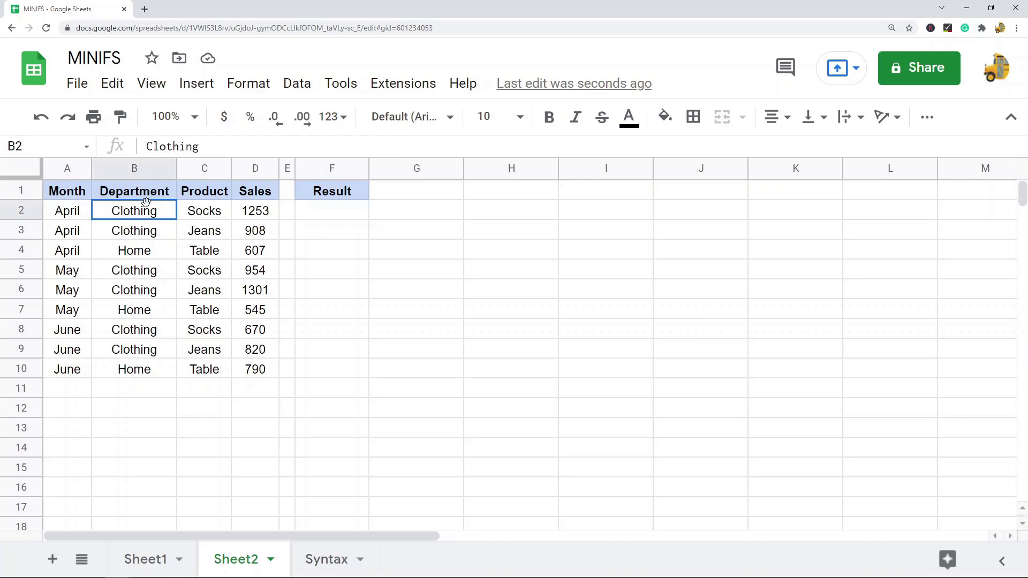
left_click_drag(146, 202, 149, 374)
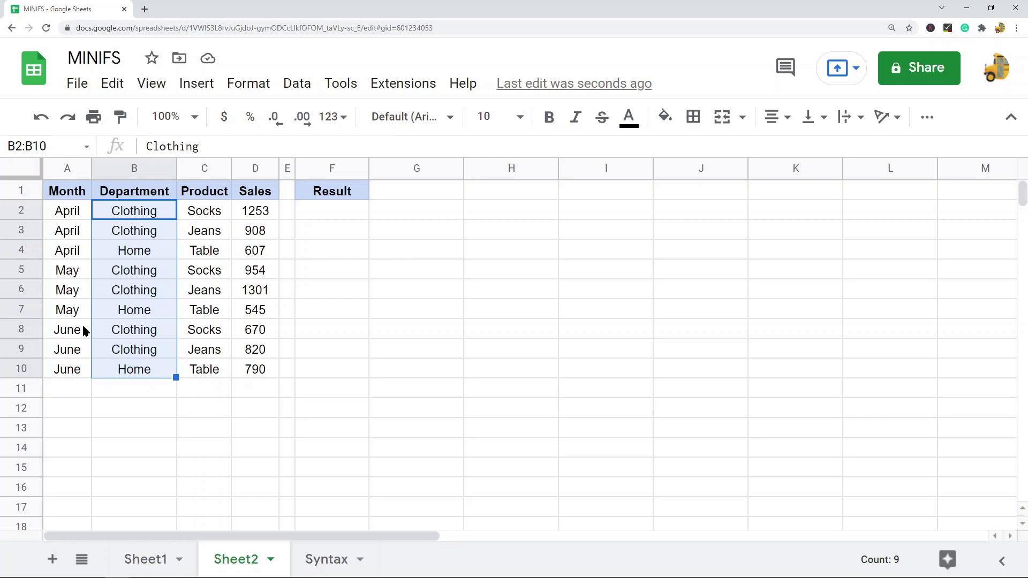
left_click_drag(85, 328, 70, 350)
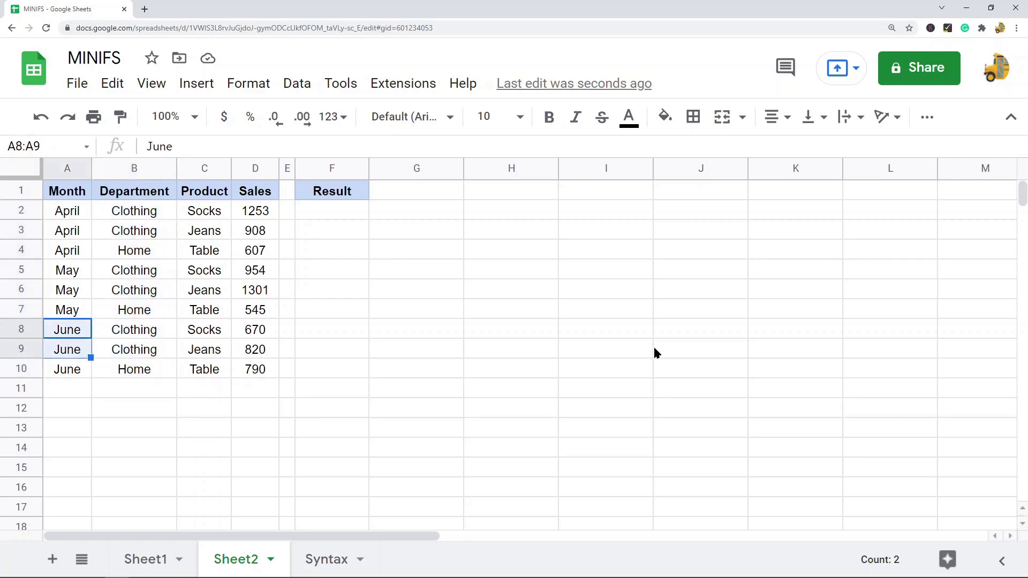
left_click(350, 219)
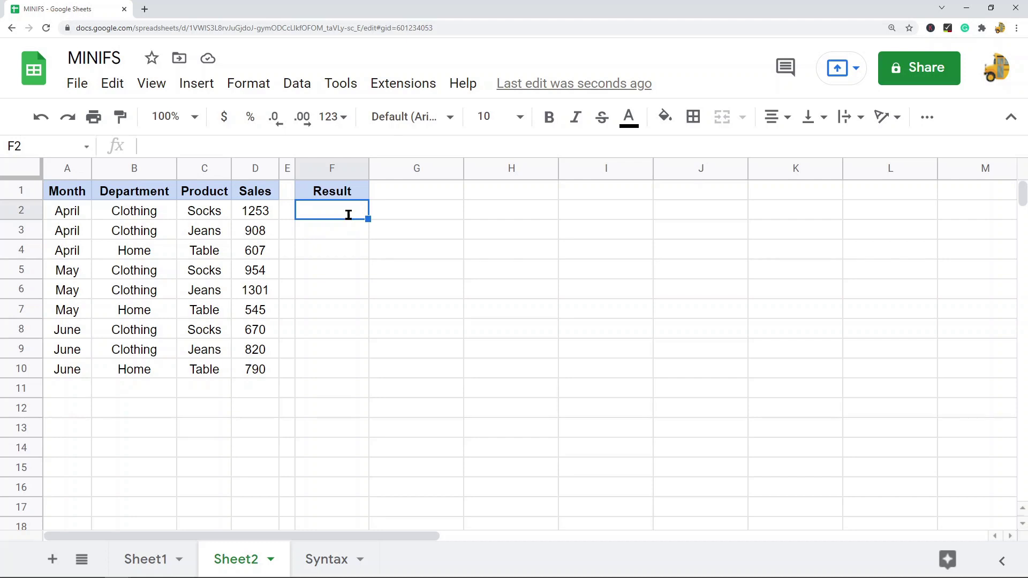
Start =MINIFS in F2 with the Sales range D2:D10 as the first argument.
type("=minifs")
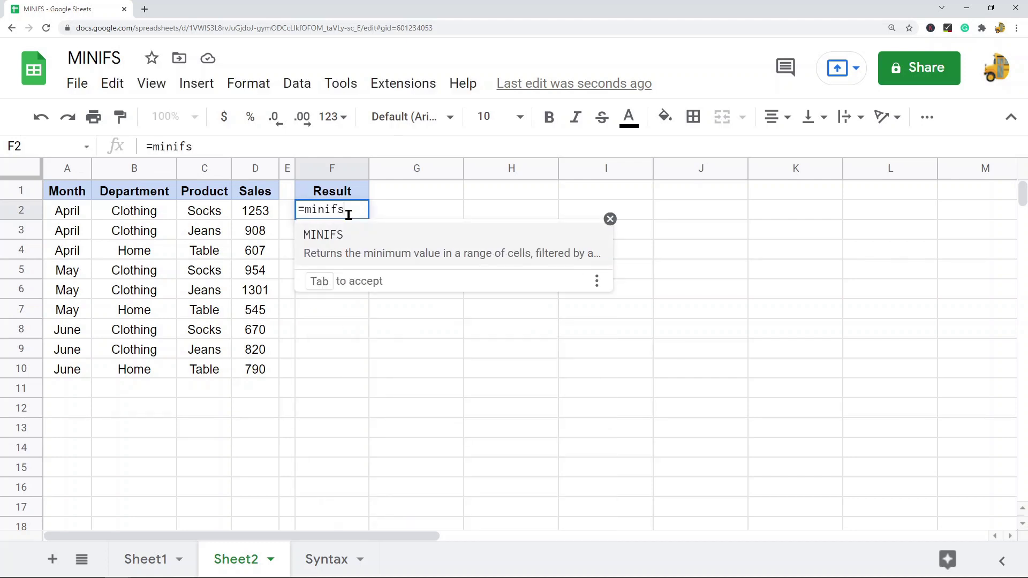
key("Tab")
left_click_drag(255, 210, 255, 368)
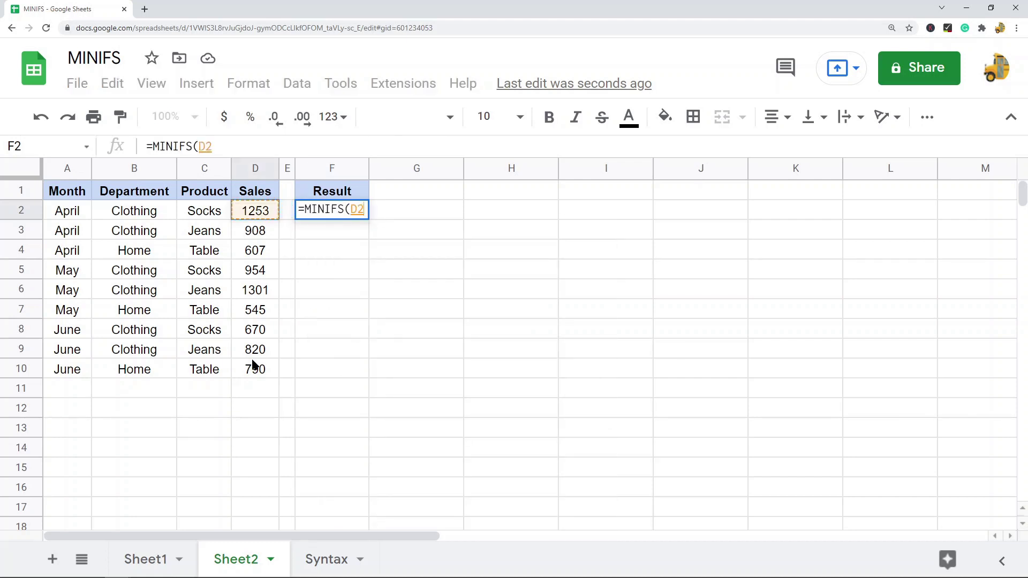
left_click(267, 146)
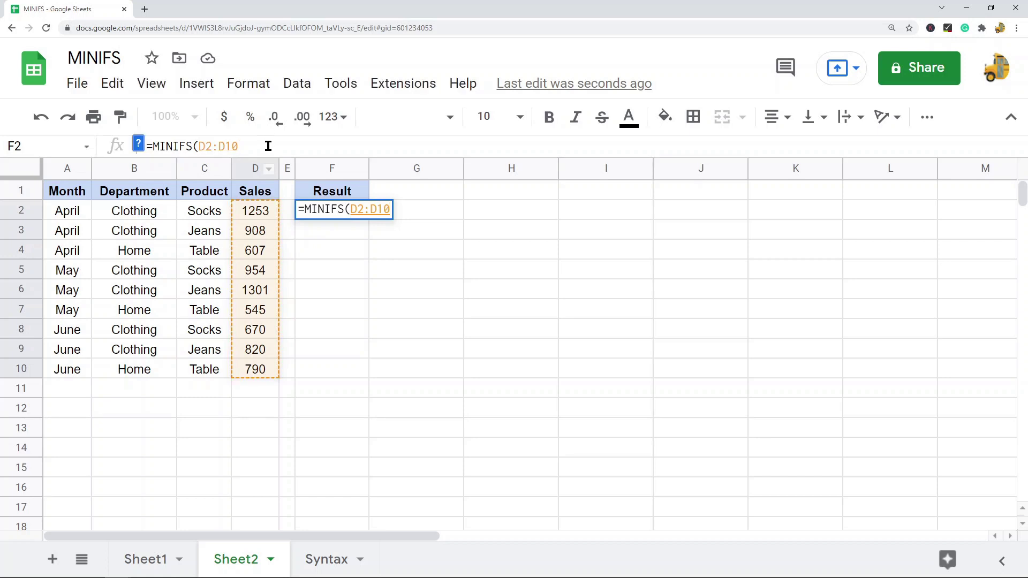
type(",")
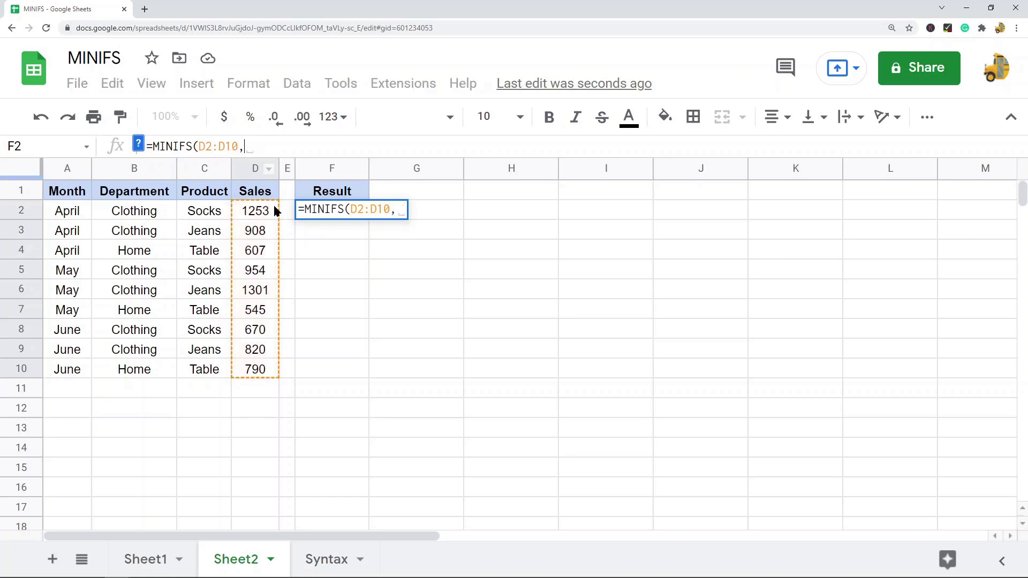
Add the Department criteria range B2:B10 with criterion "Clothing".
left_click(164, 211)
left_click(142, 368, "shift")
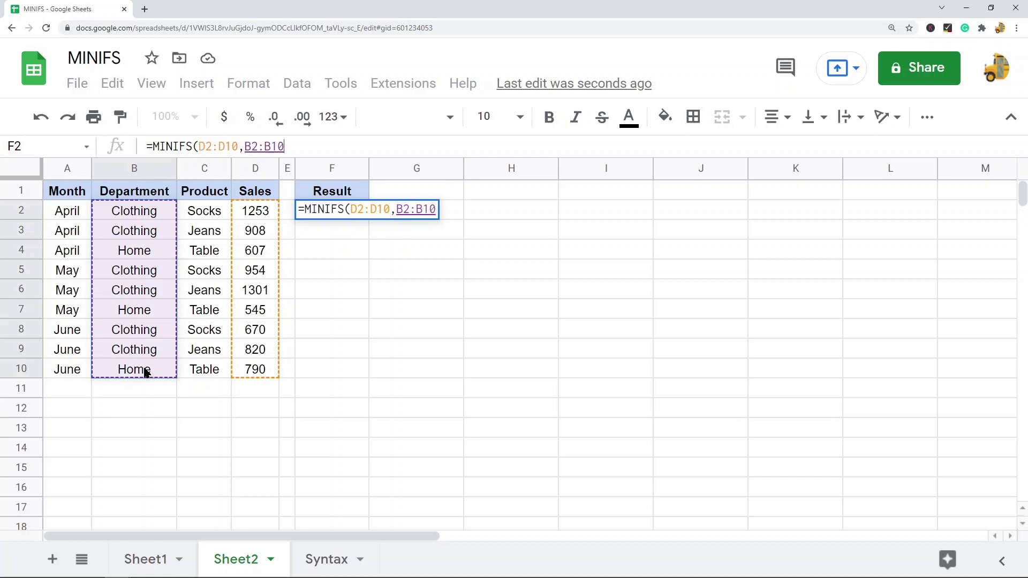
left_click(295, 147)
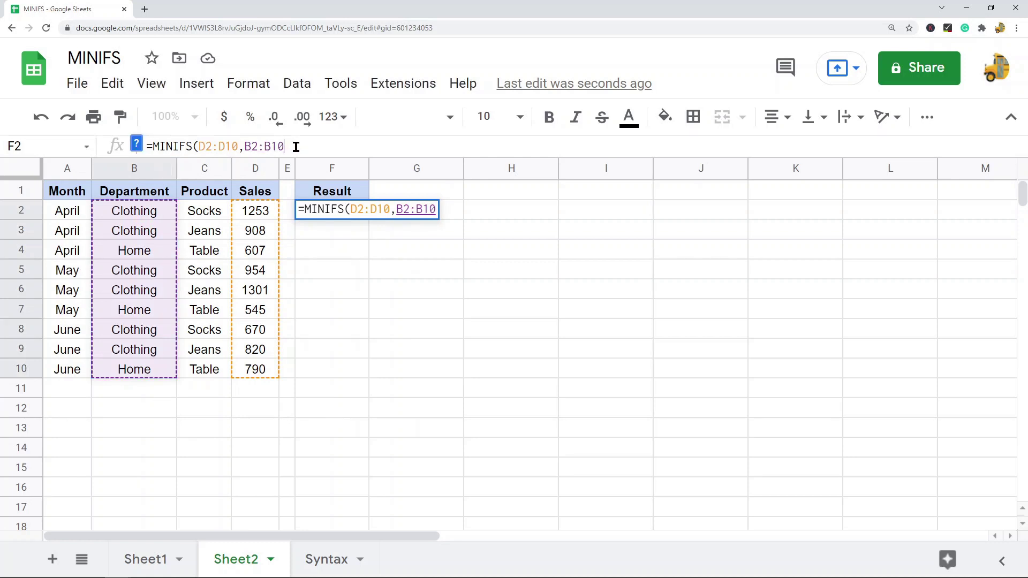
type(",\"Cl")
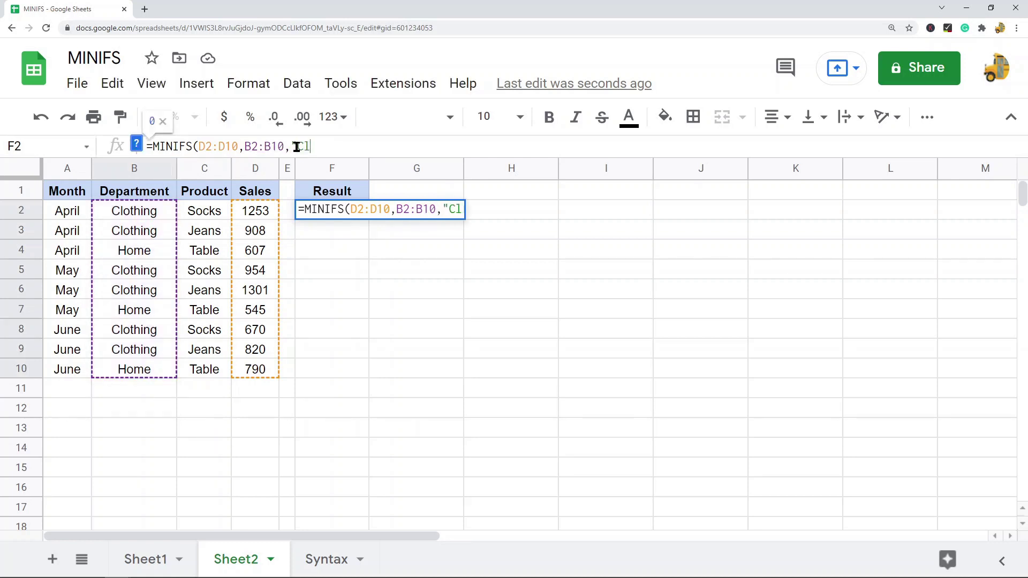
type("othing\"")
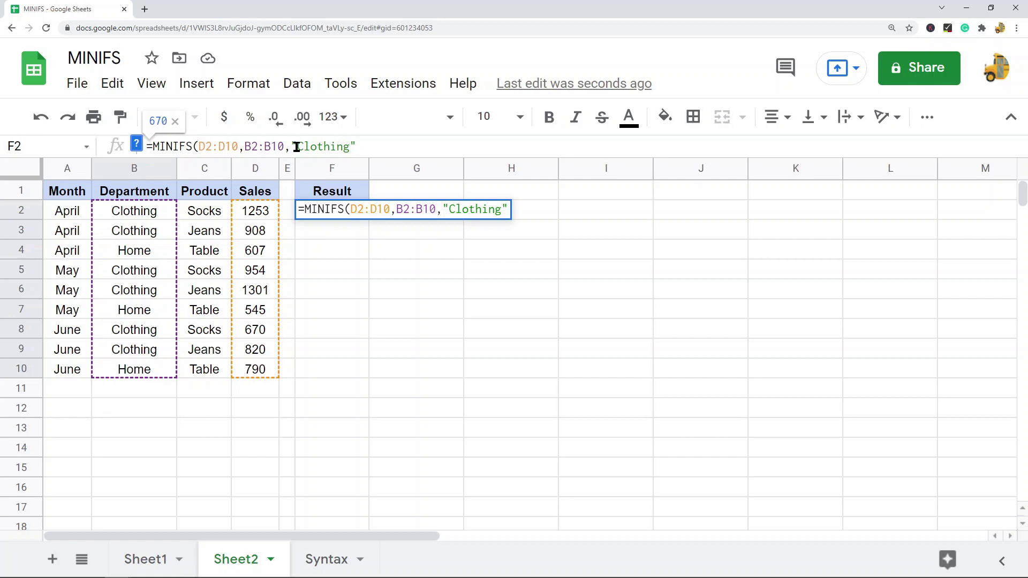
type(",")
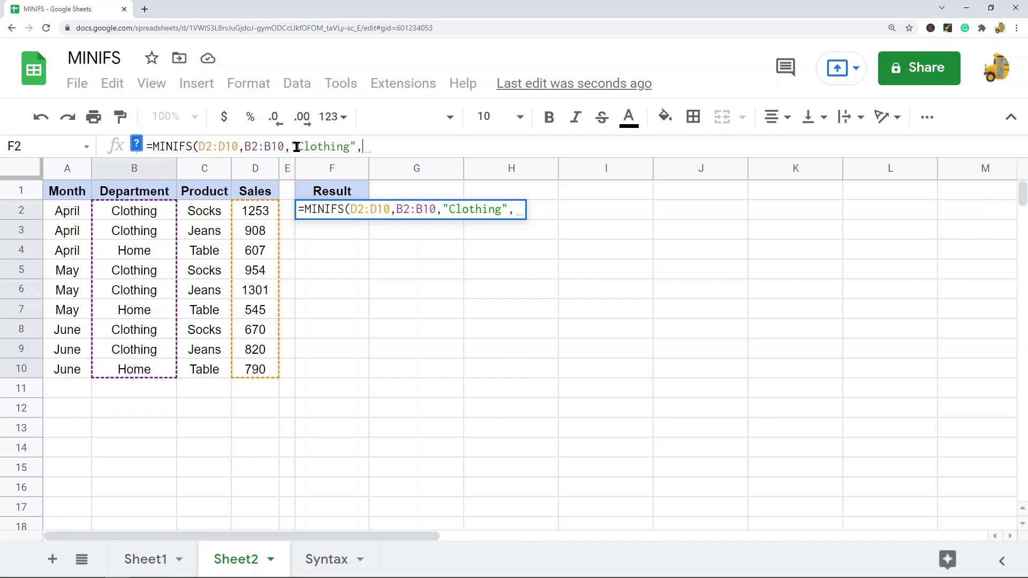
Add the Month range A2:A10 with criterion "June" and commit, returning 670.
left_click(67, 215)
left_click(65, 371, "shift")
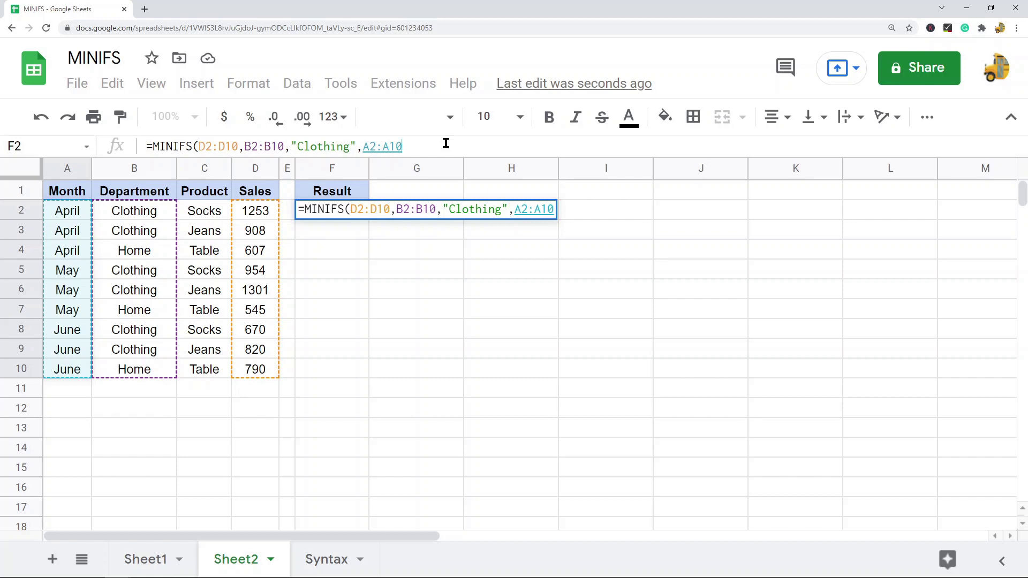
type(",\"June")
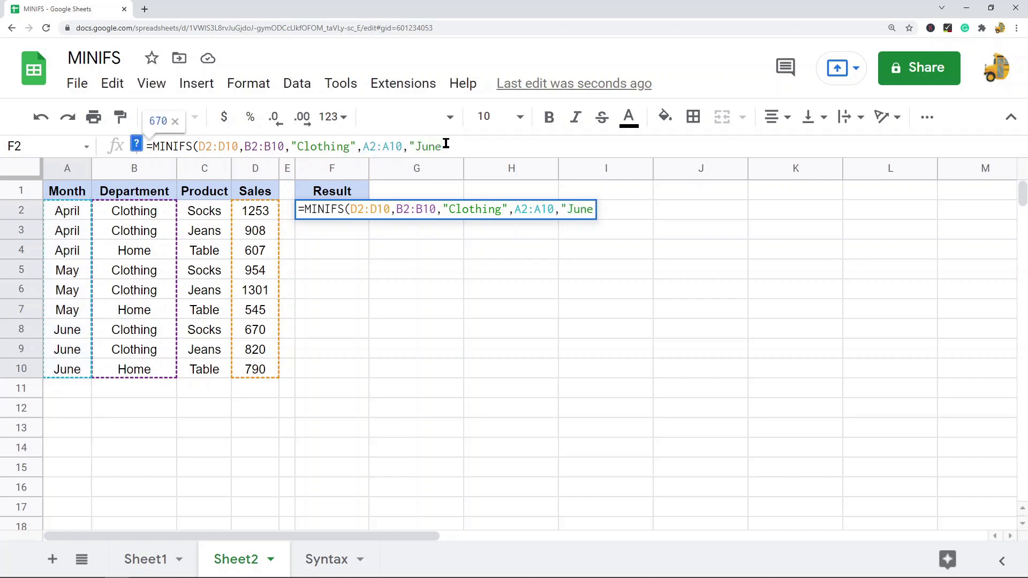
type("\")")
key("Return")
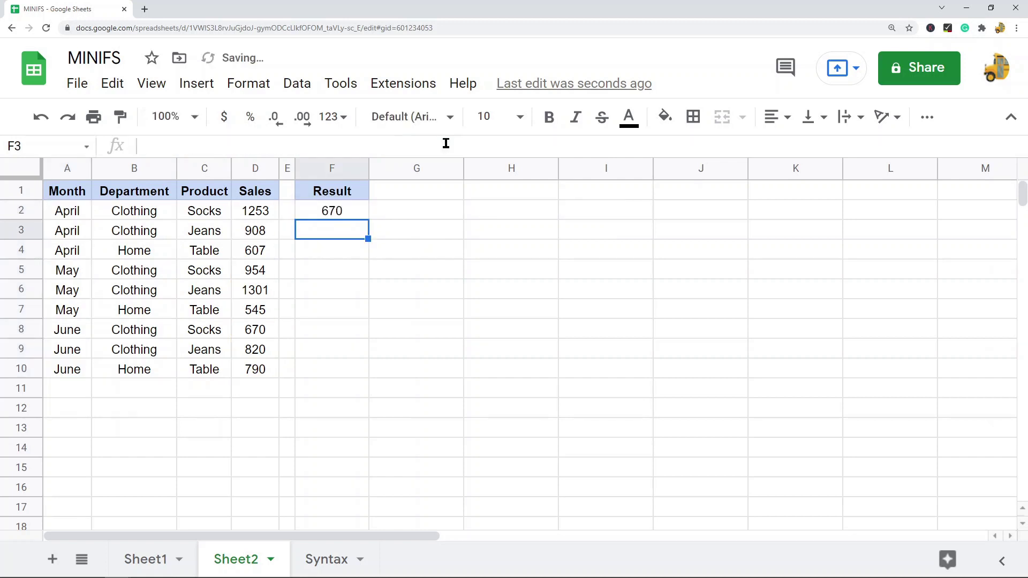
left_click(327, 214)
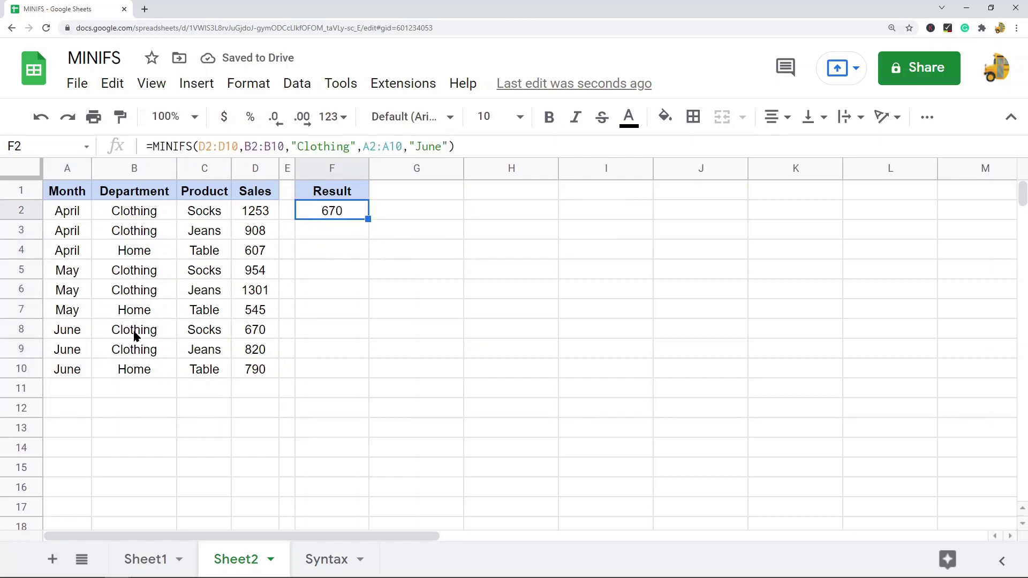
left_click_drag(115, 333, 150, 352)
left_click(256, 332)
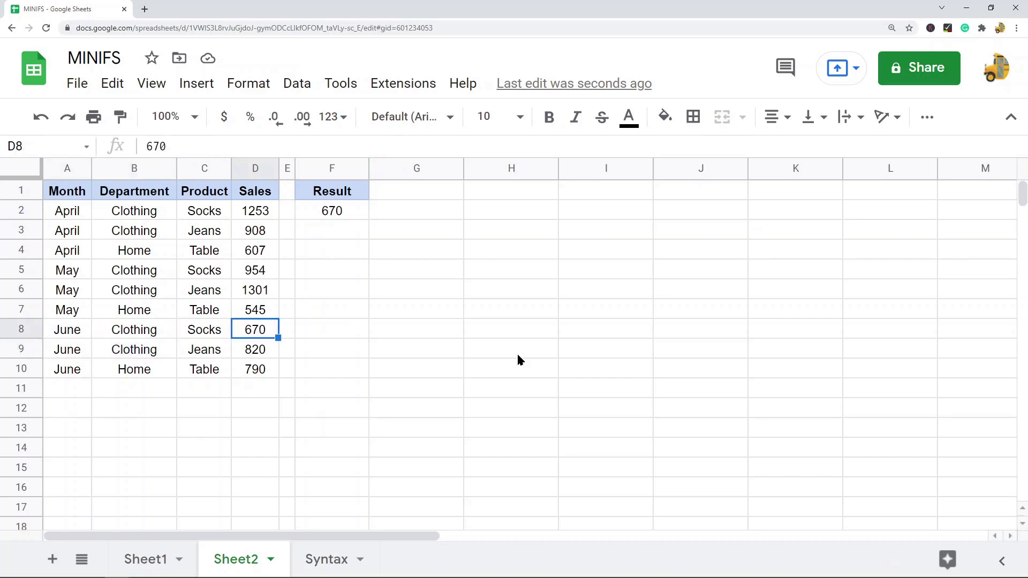
left_click(352, 216)
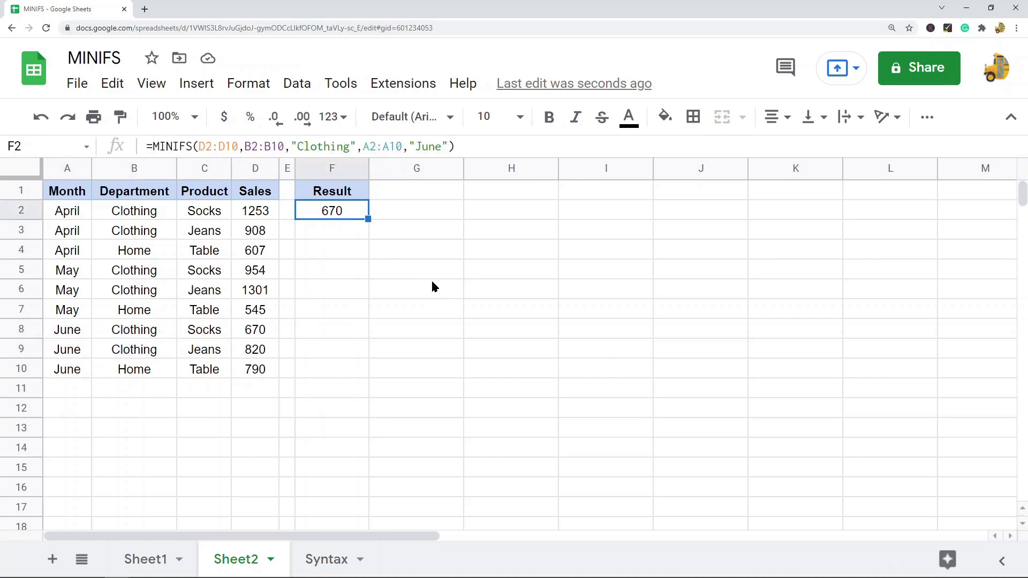